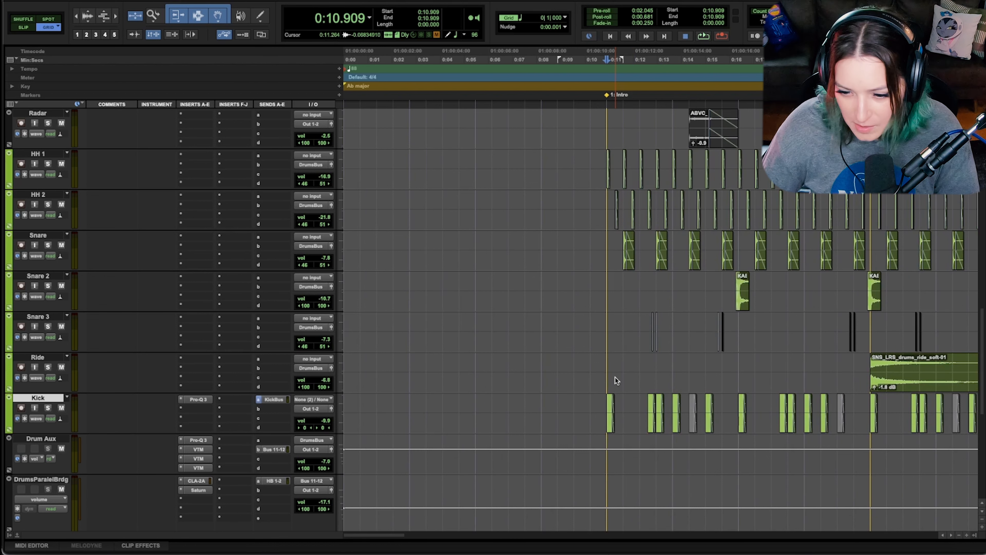
- Select the Verse 1 section on the Bridge Keys track from 0:21.818 to 0:43.636, with Keys 2 soloed
key(ctrl+[)
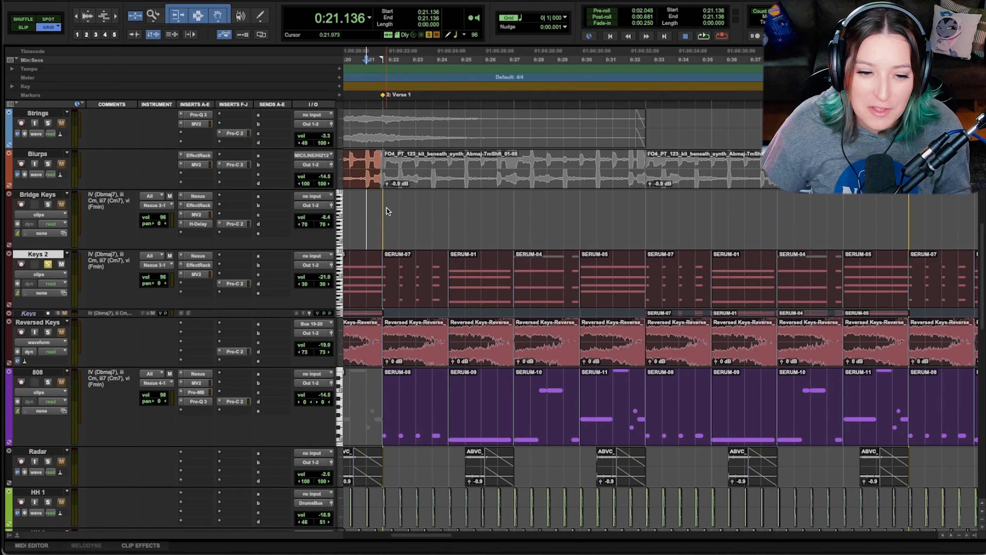
drag(387, 208, 909, 230)
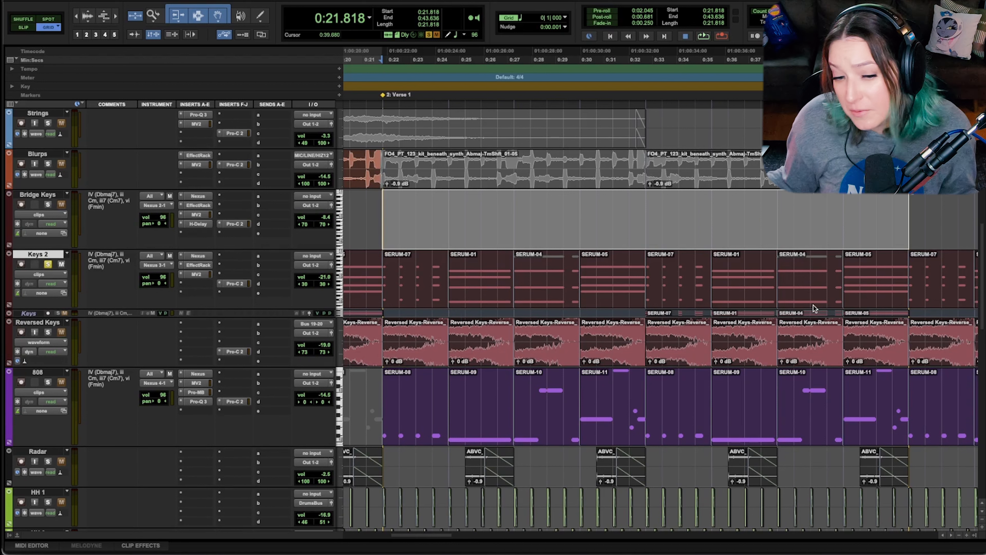
click(48, 265)
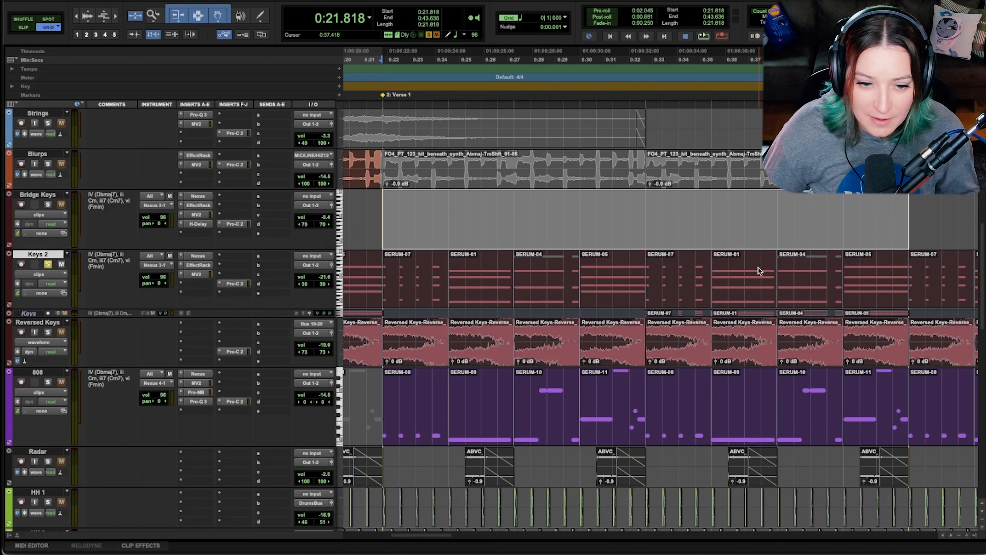
right_click(28, 258)
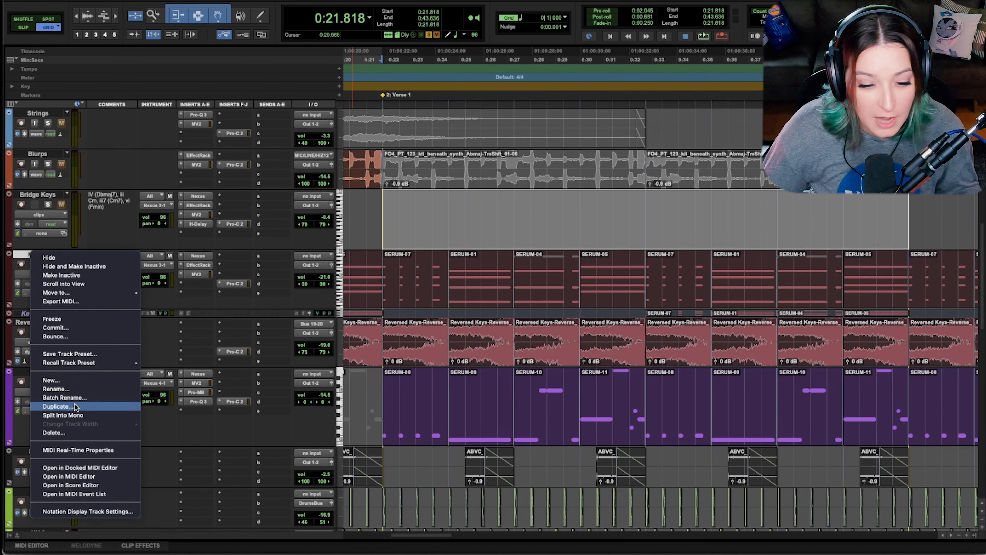
click(198, 433)
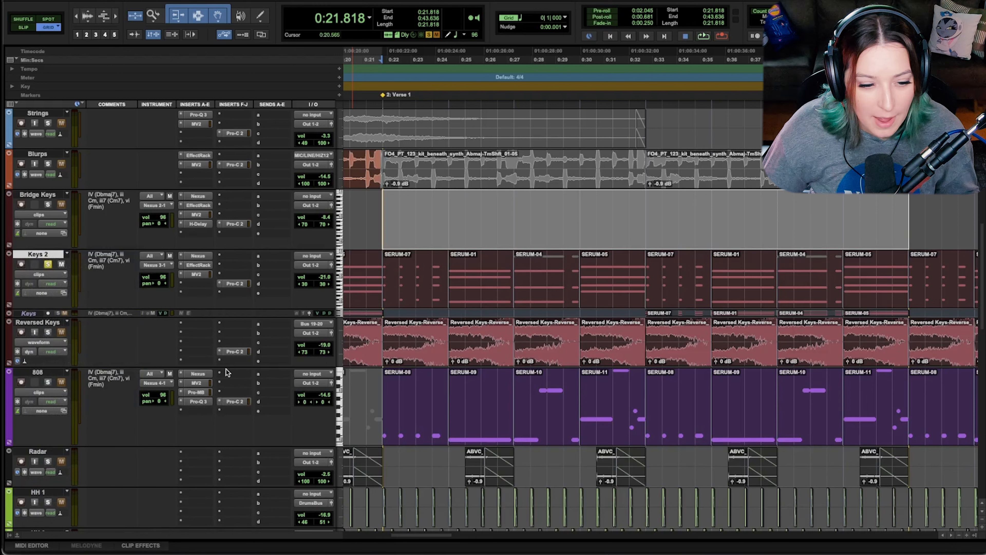
- Show the Keys 2 and 808 tracks in notes view and select the first group of Verse 1 notes on Keys 2
click(37, 374)
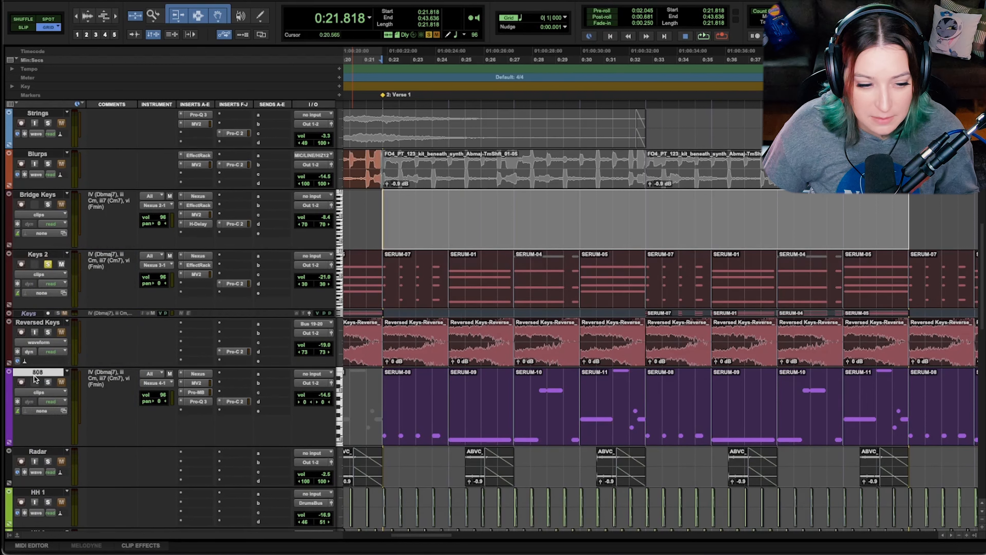
click(194, 374)
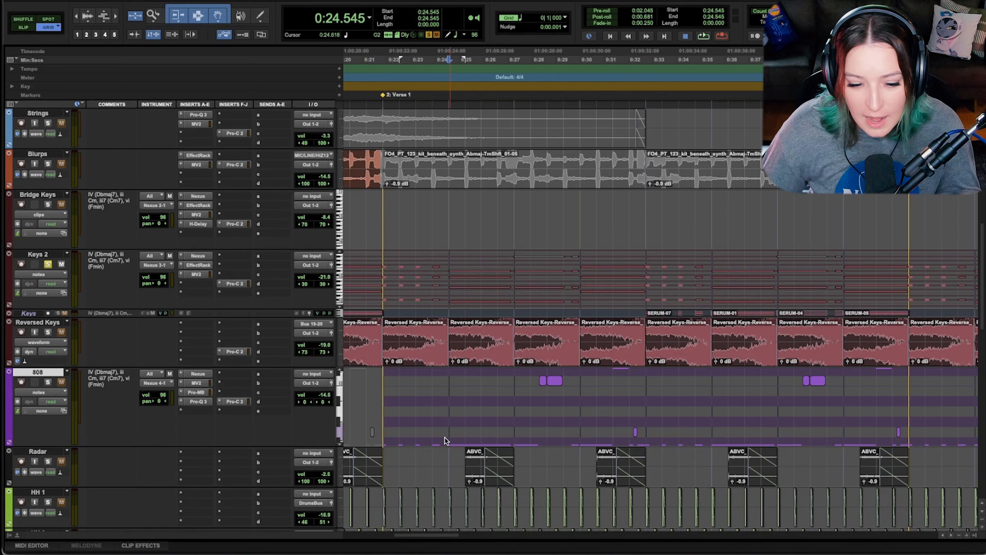
click(442, 252)
drag(443, 253, 443, 285)
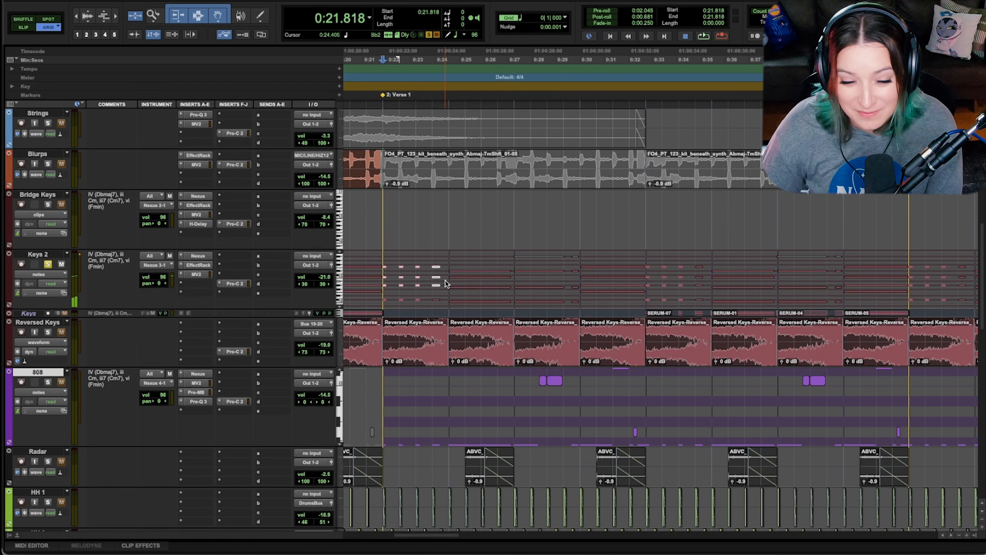
- Play from the start of Verse 1 while bringing the 808's lower notes into its lane and making the track taller
click(383, 212)
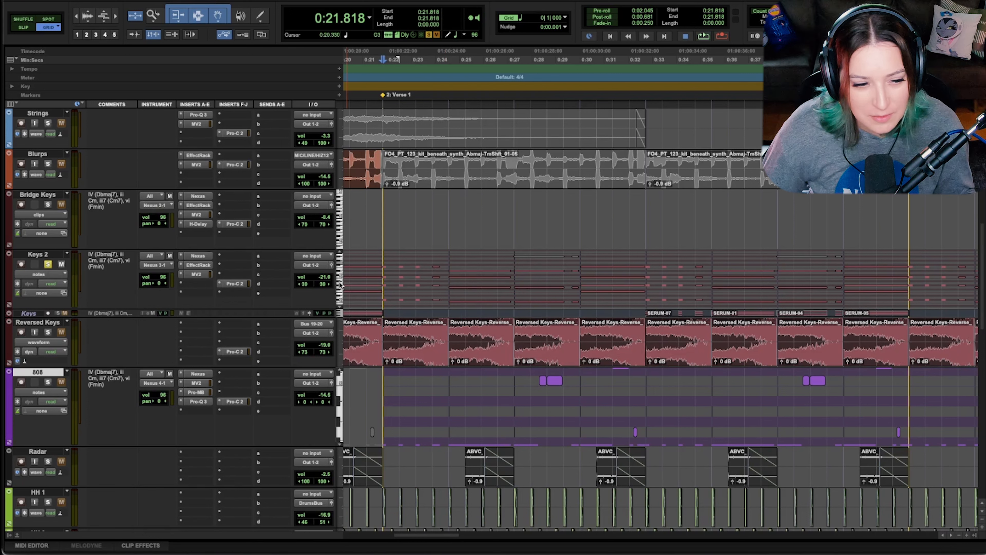
key(space)
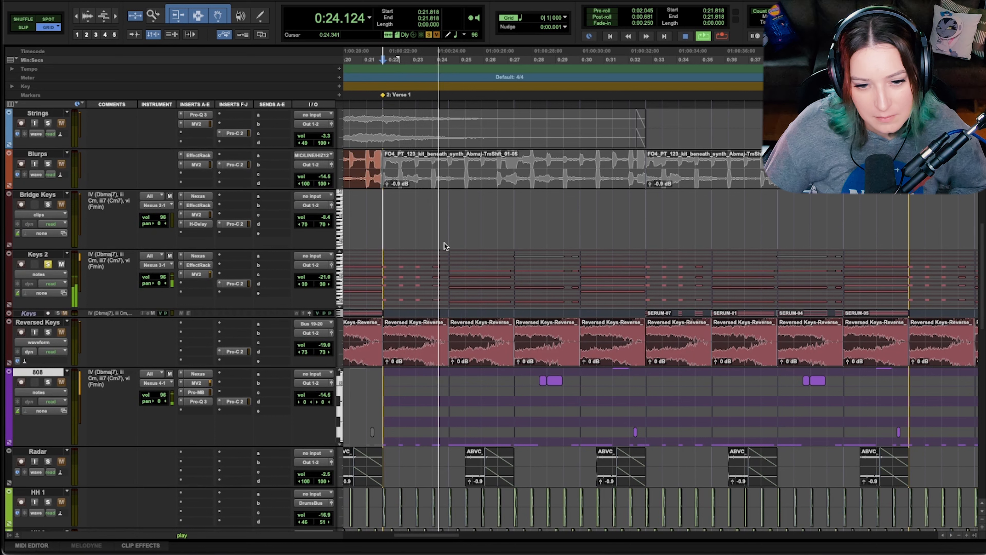
click(339, 445)
click(339, 445)
click(338, 446)
click(338, 445)
click(339, 445)
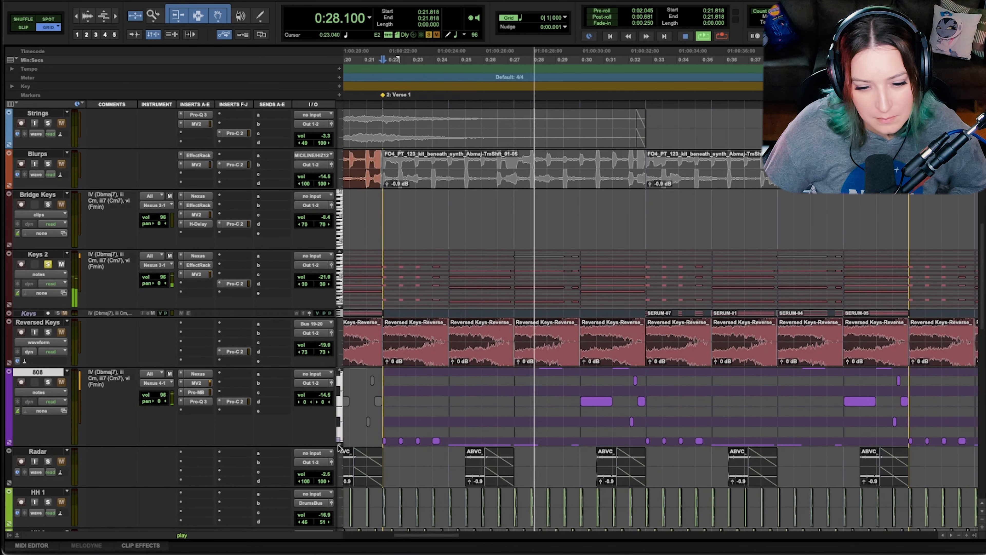
drag(82, 448, 82, 495)
scroll(391, 420, up, 1)
scroll(391, 419, down, 1)
key(space)
- Solo the 808 track and play Verse 1 to hear it together with Keys 2
click(48, 382)
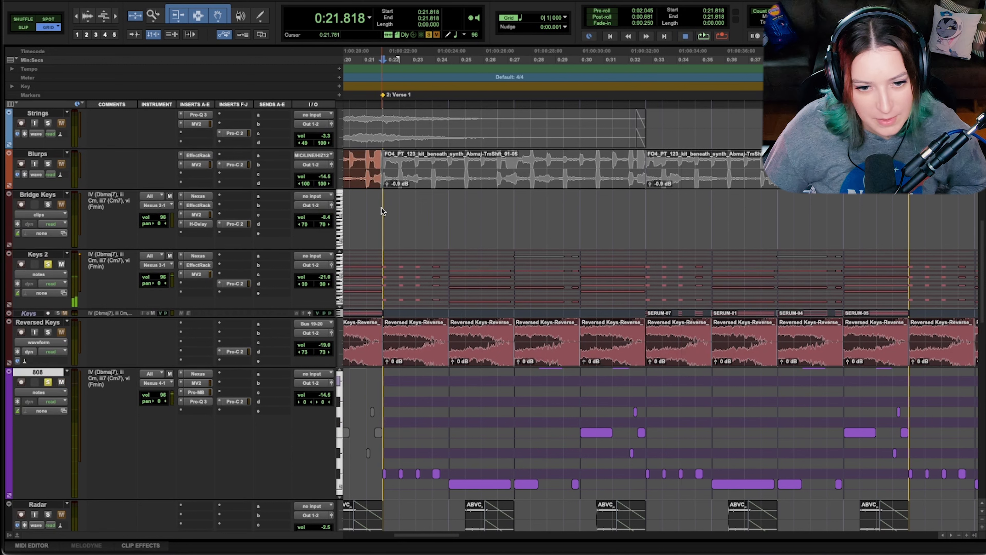
key(space)
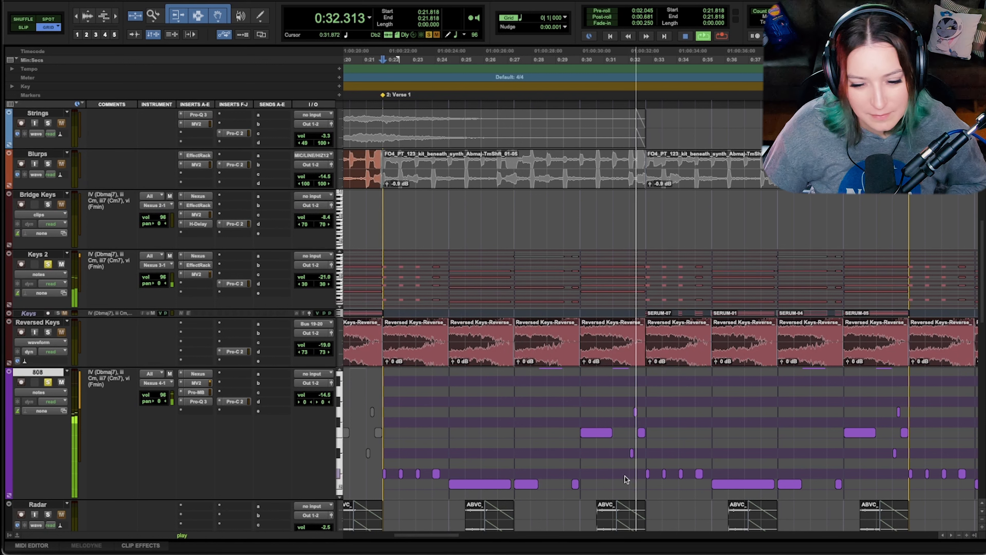
key(space)
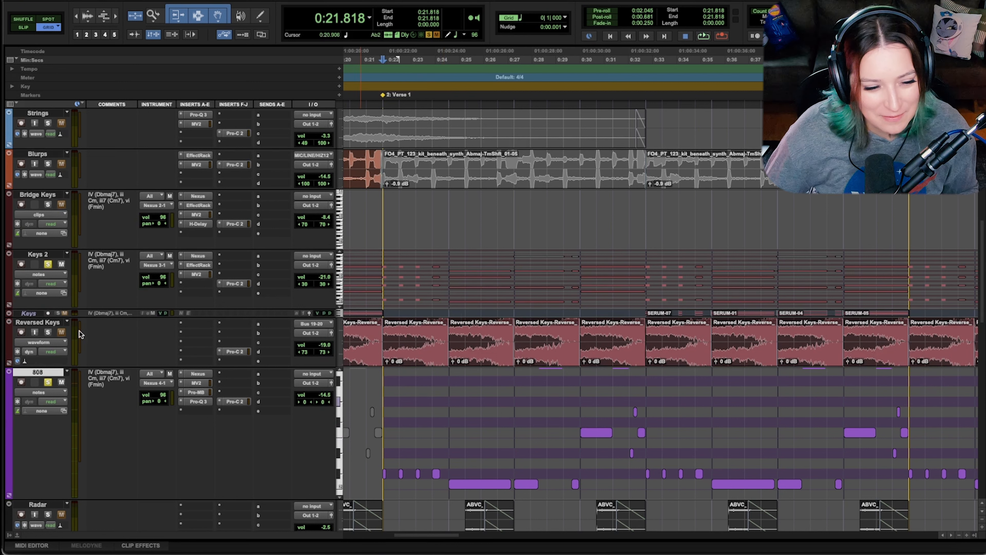
- Solo the Reversed Keys track and play Verse 1 to hear it with Keys 2 and the 808
click(53, 323)
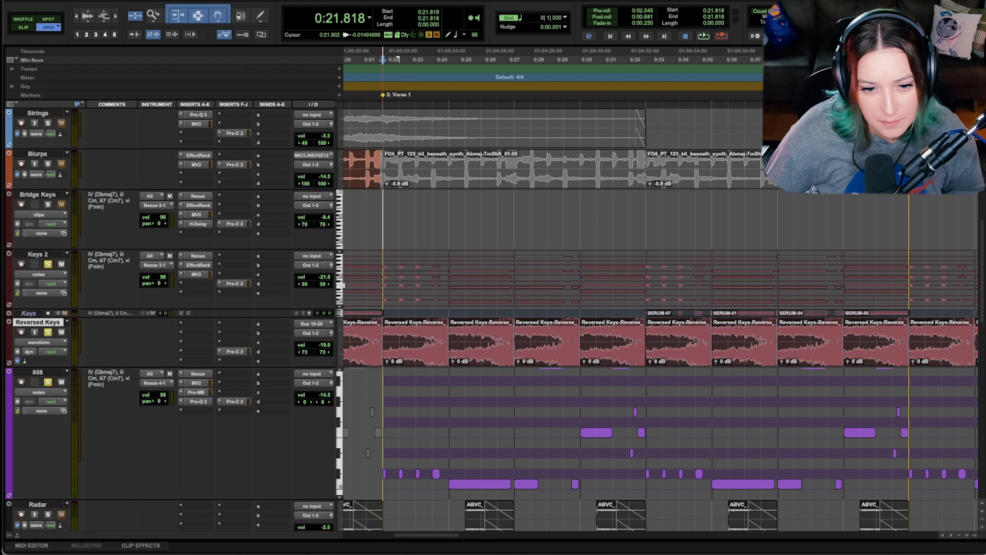
key(space)
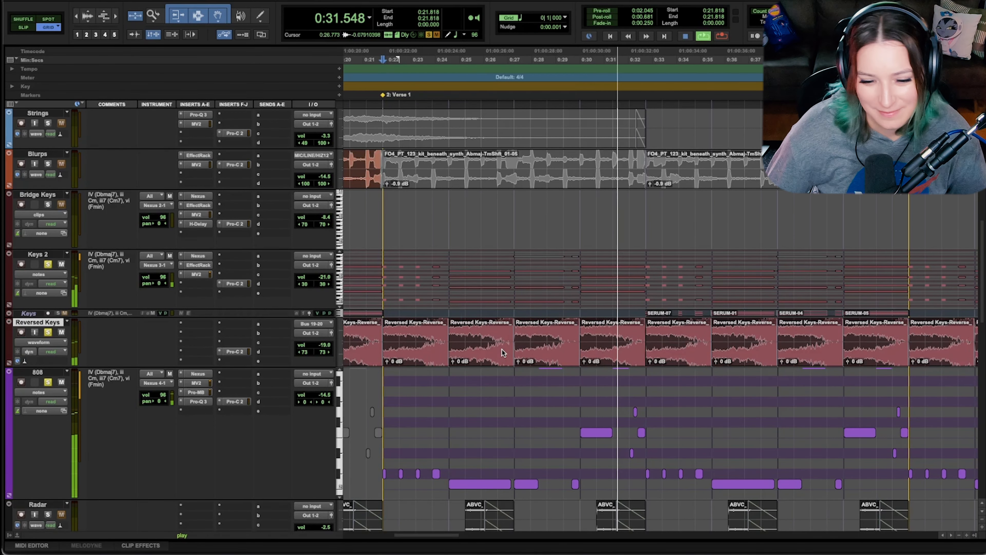
key(space)
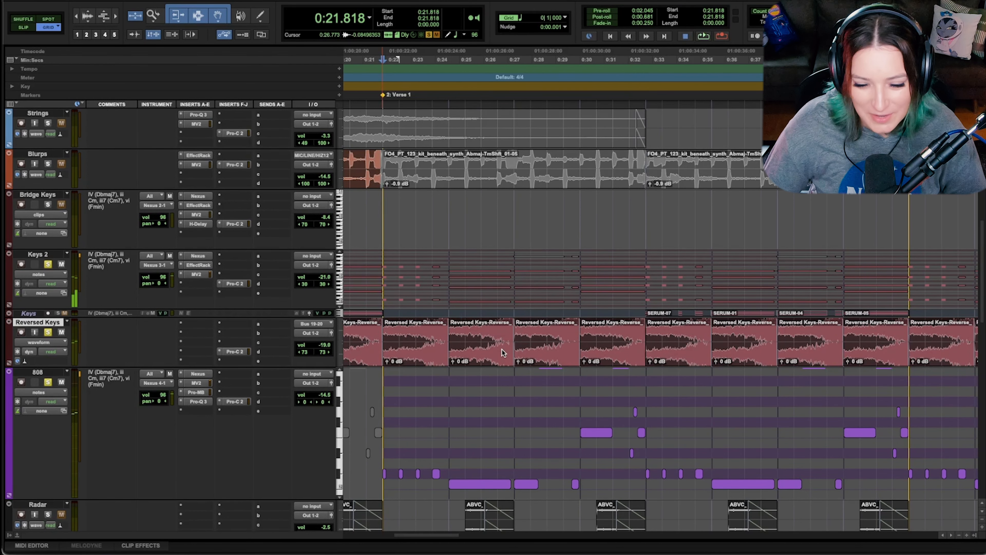
- Expand the inactive Keys track to examine its clips and inserts, collapse it again, and select the Reversed Keys track
drag(40, 318, 62, 367)
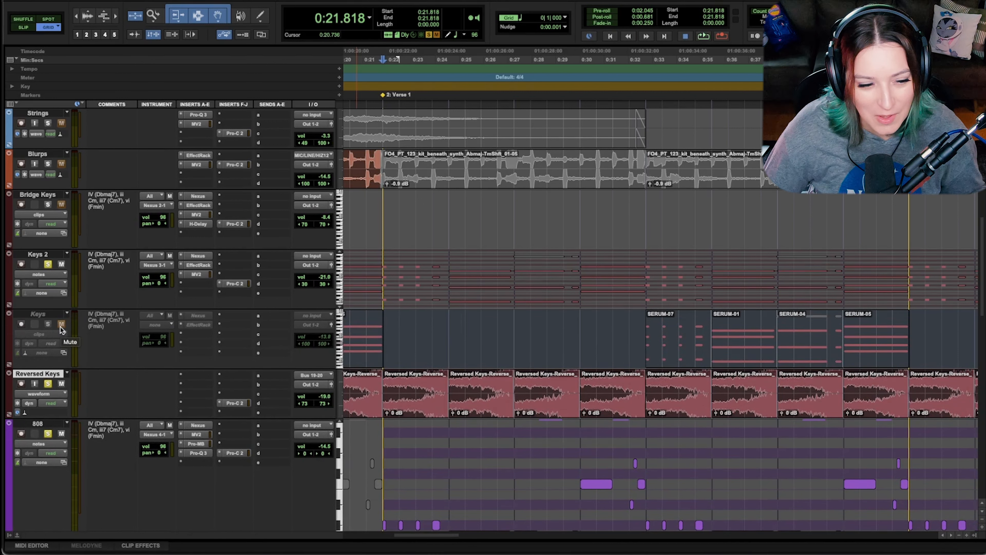
click(42, 314)
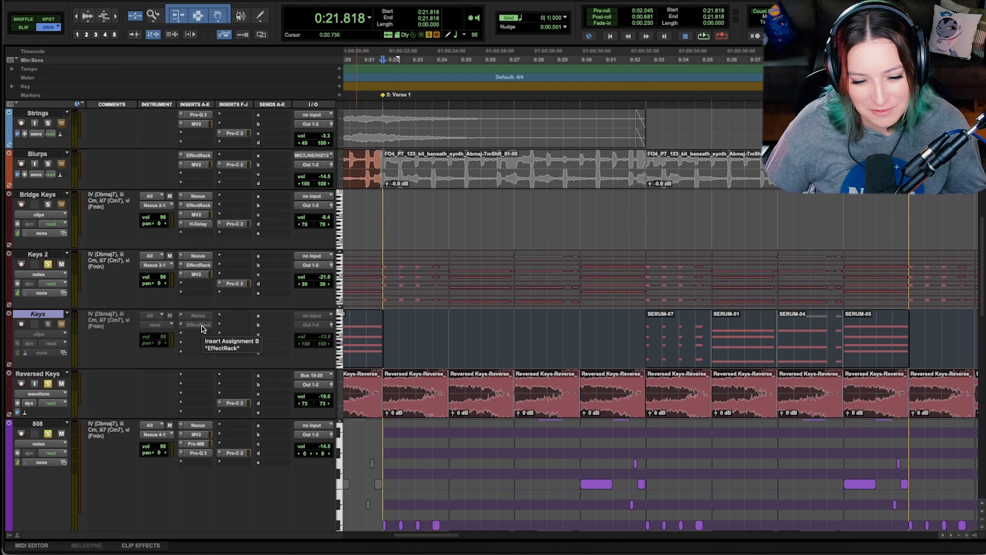
drag(38, 369, 44, 323)
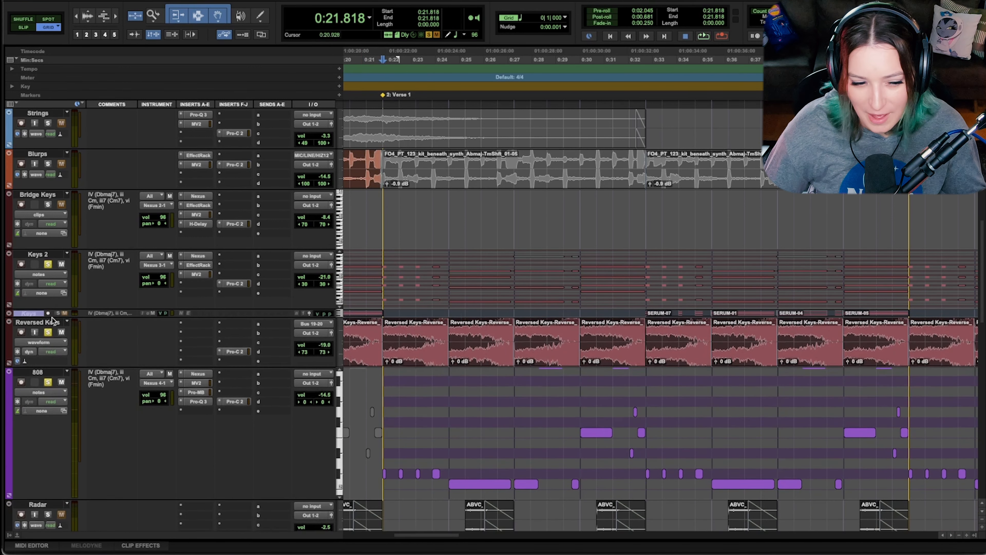
click(44, 322)
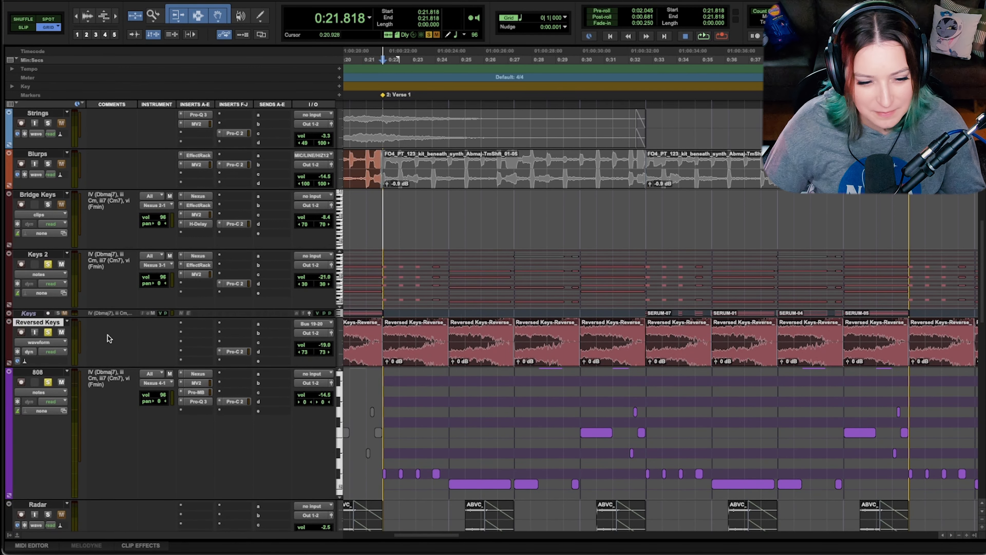